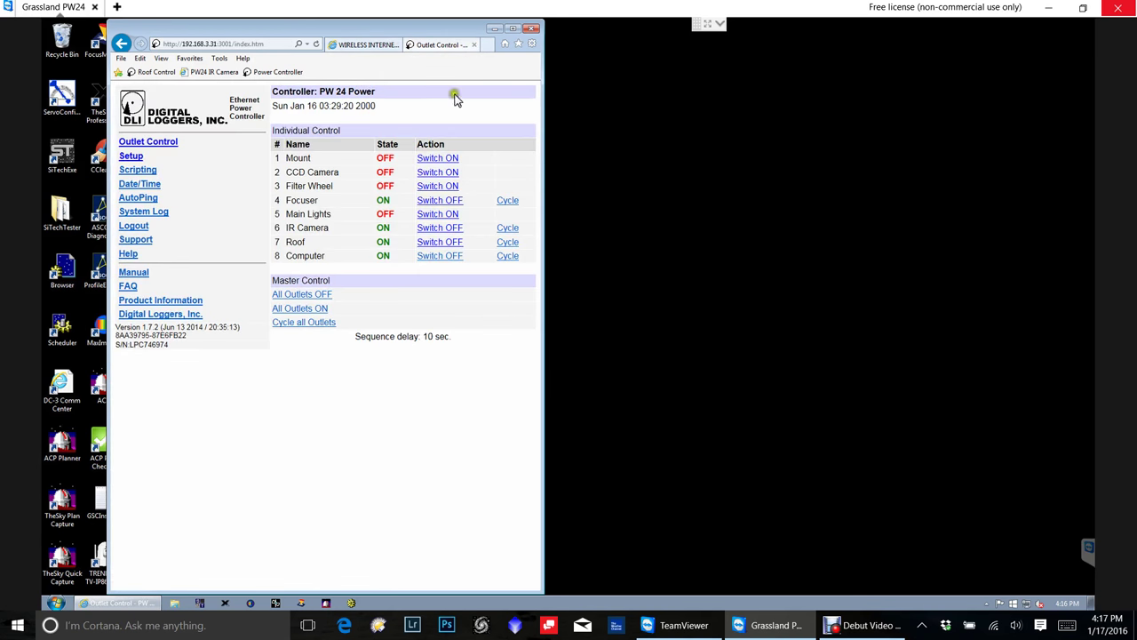
- Power on the Mount outlet in the Digital Loggers controller and show the WIRELESS INTERNET camera feed
left_click(436, 159)
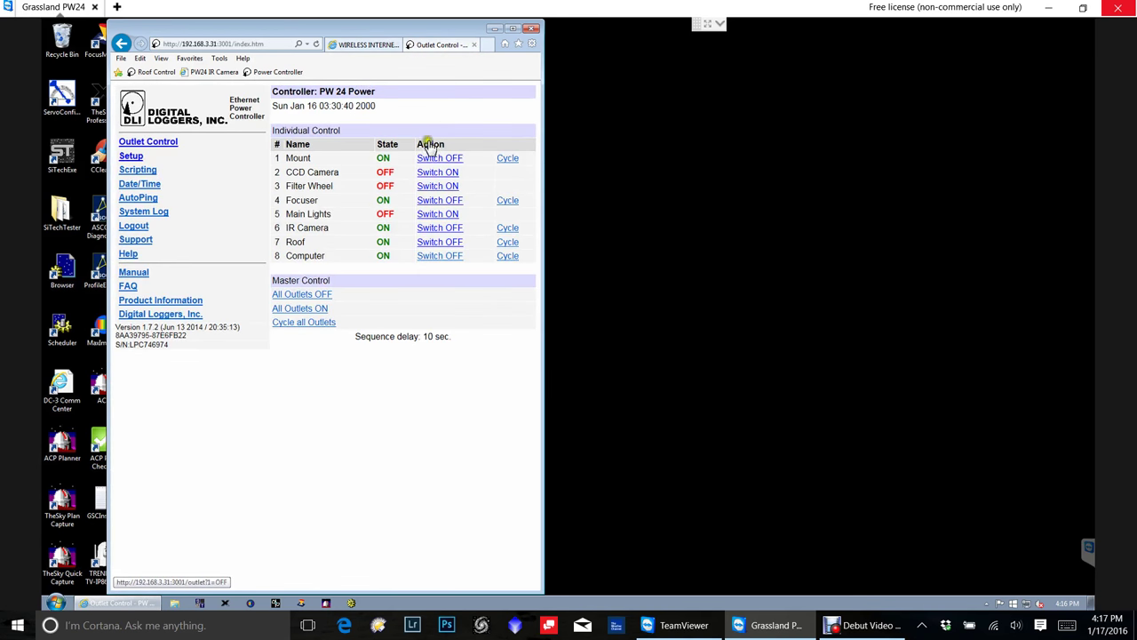
left_click(364, 44)
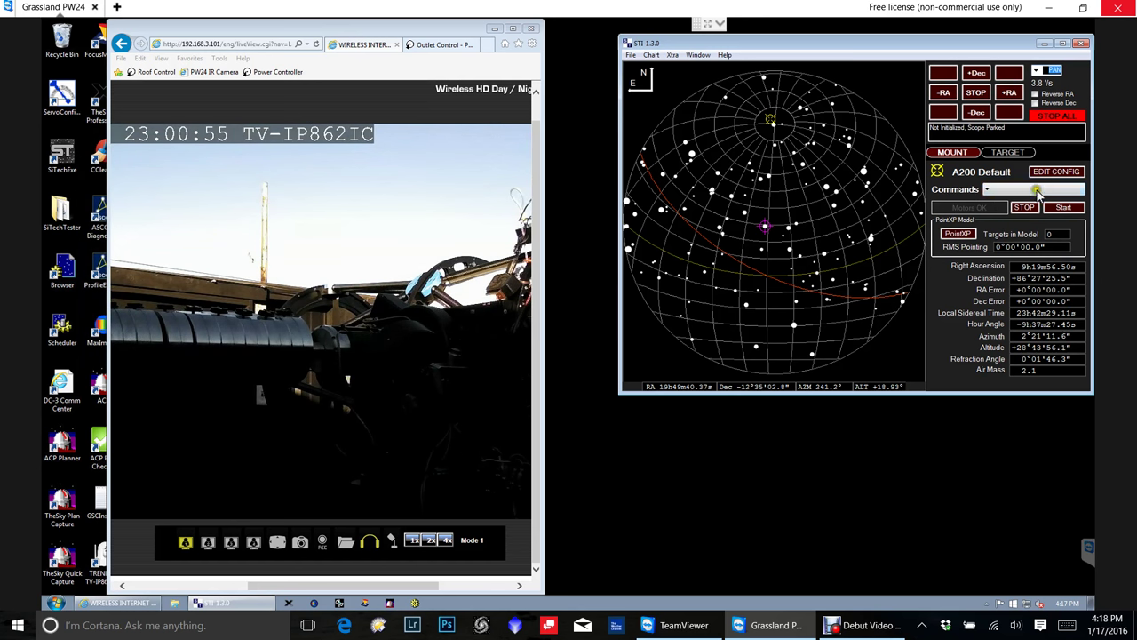
- Review the SiTech ASCOM driver setup (longitude 110:35:40 W, latitude 31:38:00 N) and cancel without changes
left_click(1056, 171)
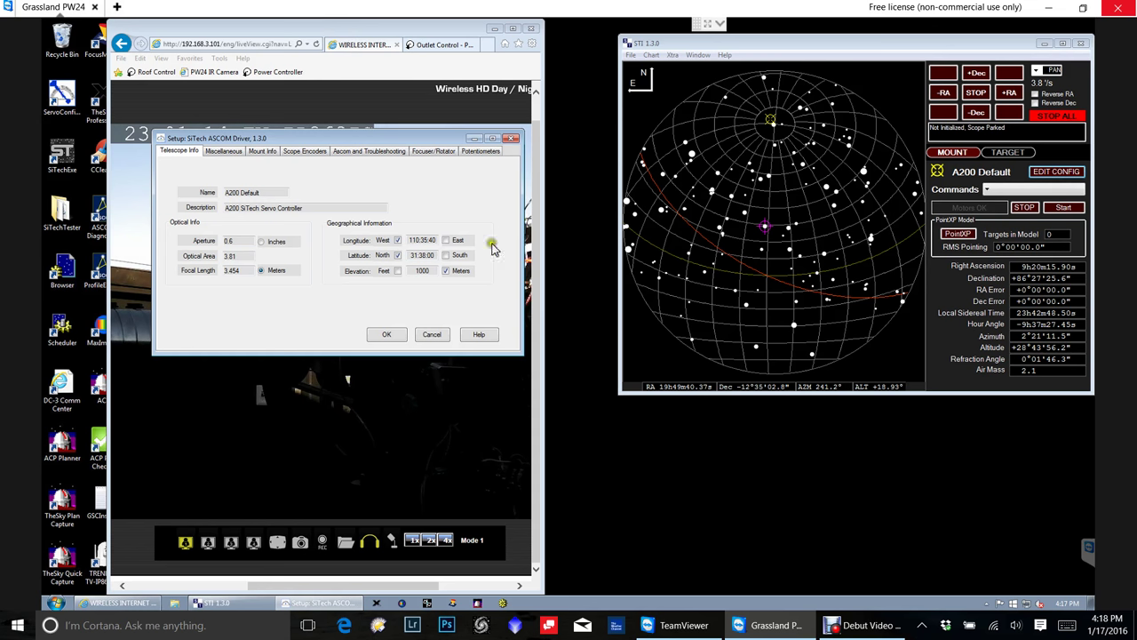
left_click(432, 334)
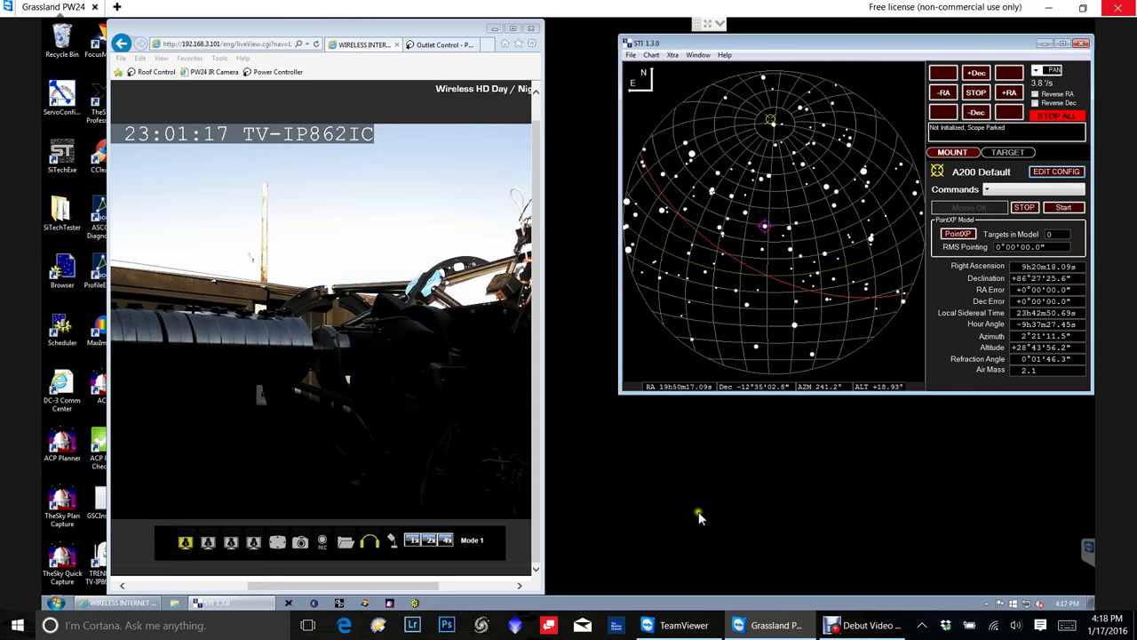
- Open HOME from the Commands list and place the Homing Operations window below the star chart
left_click(990, 192)
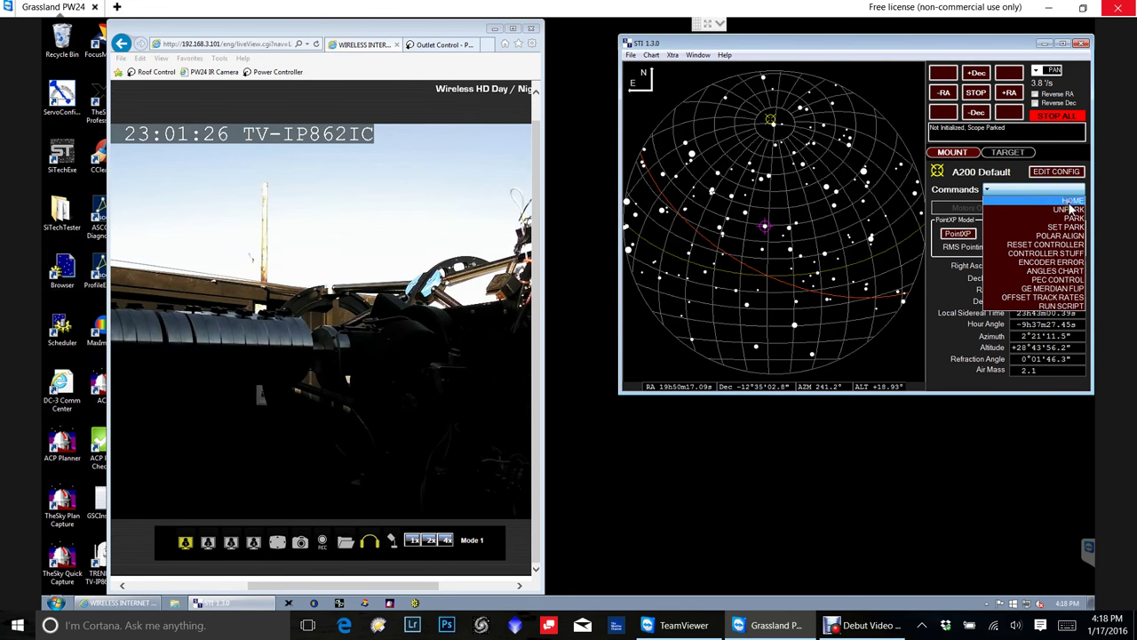
left_click(1071, 202)
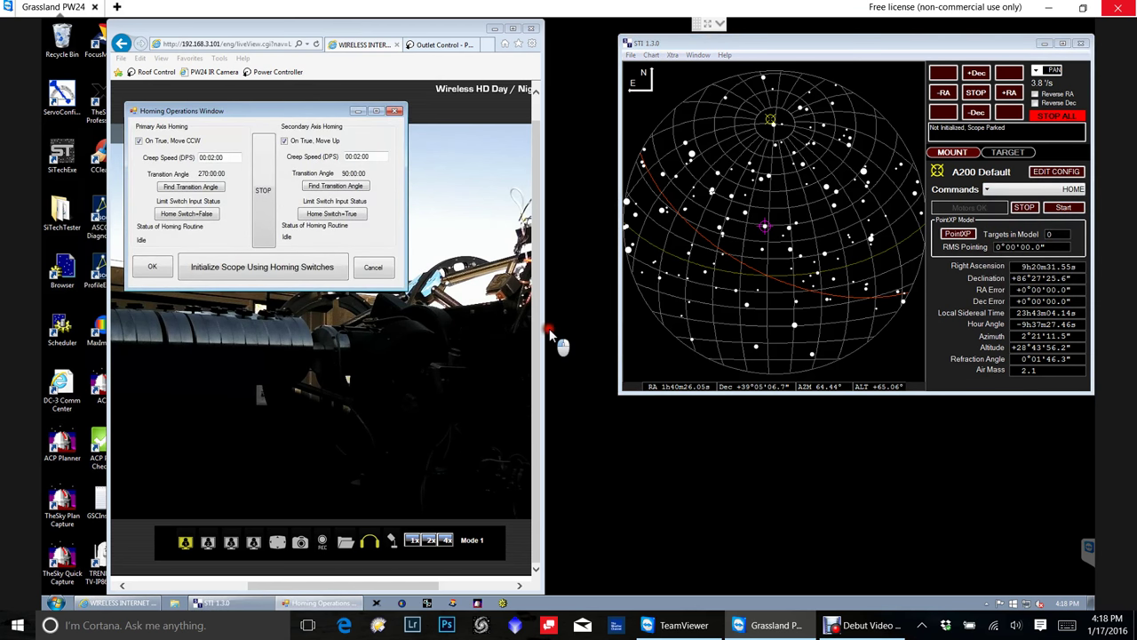
left_click_drag(549, 333, 752, 372)
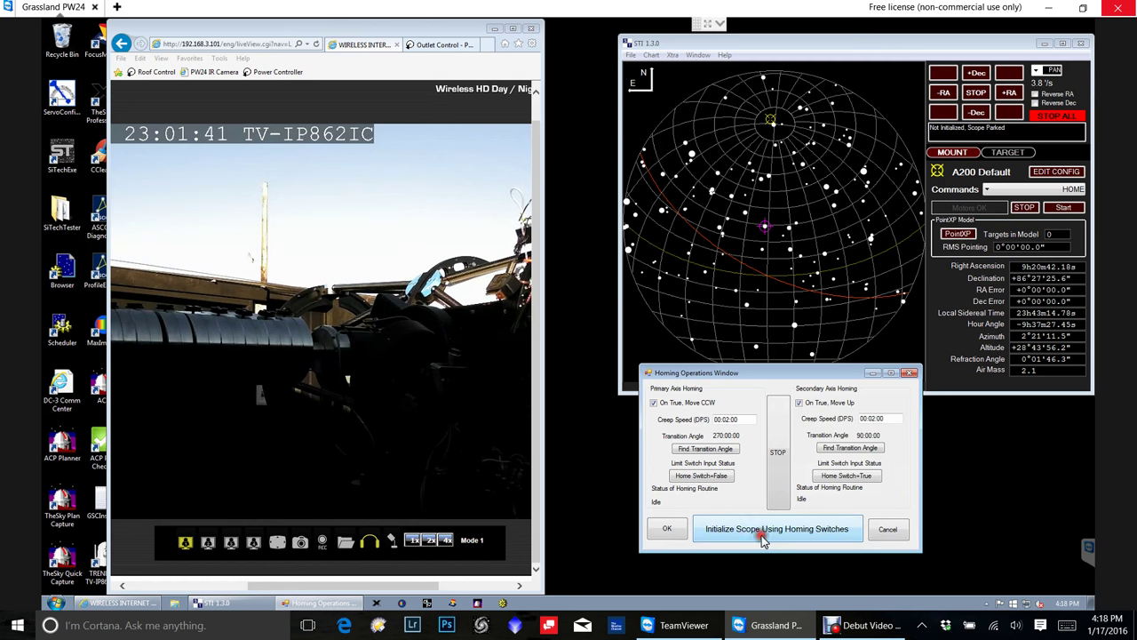
- Run Initialize Scope Using Homing Switches until both home switches read True, then move the window aside
key("Return")
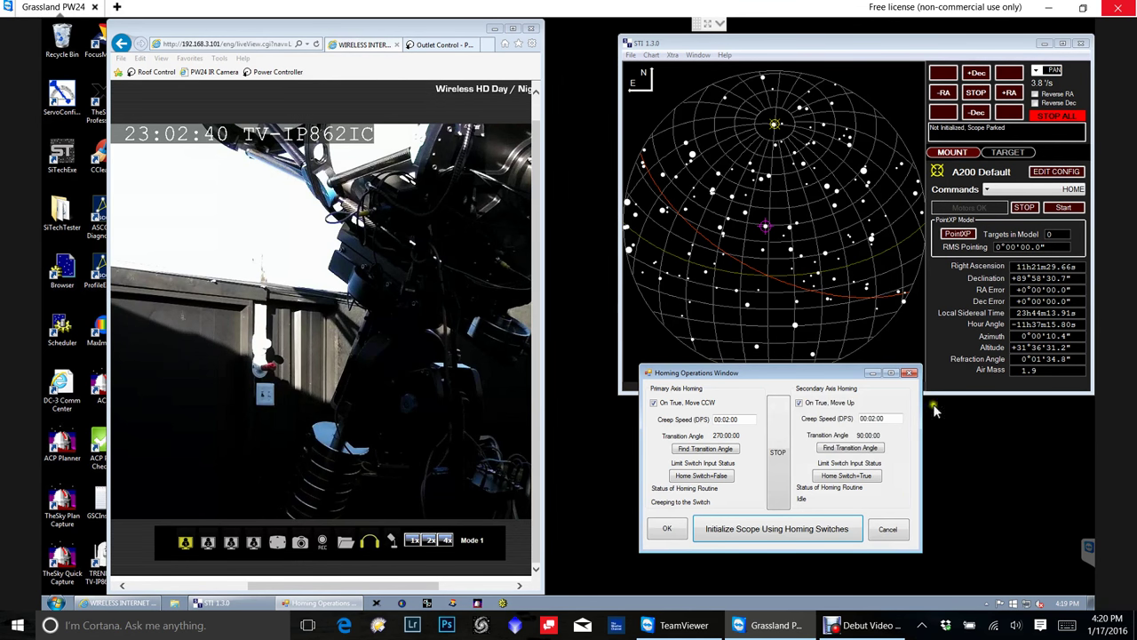
left_click(783, 372)
mouse_move(784, 371)
left_mouse_down()
mouse_move(807, 377)
mouse_move(800, 358)
left_mouse_up()
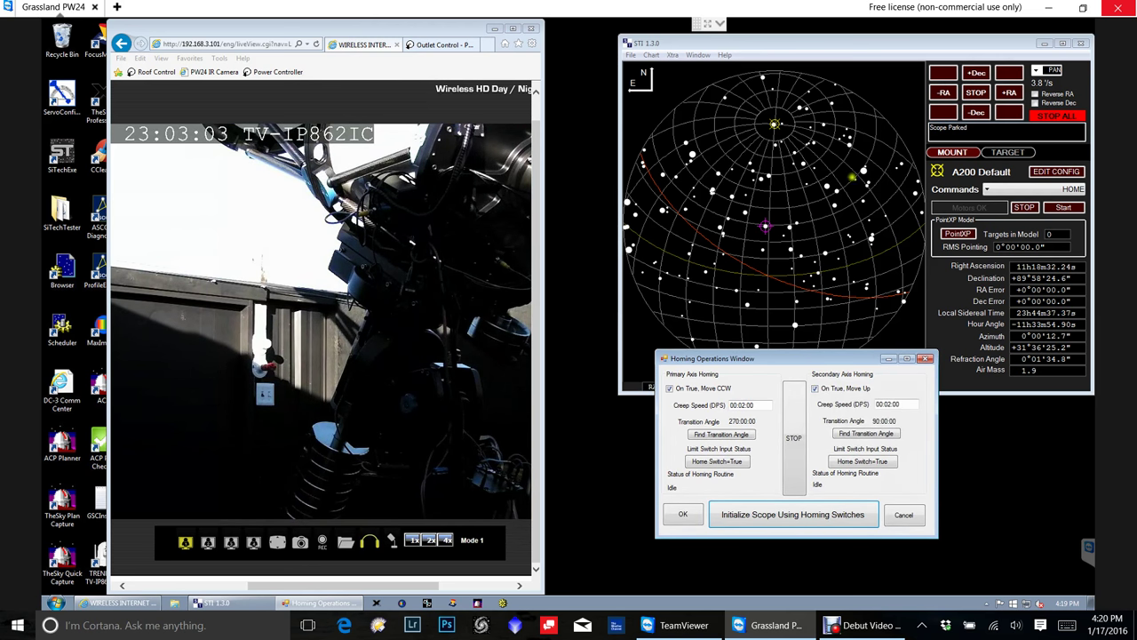
- Close the homing window, attempt a GOTO to ALGOL, dismiss the parked warning, and start tracking
left_click(679, 517)
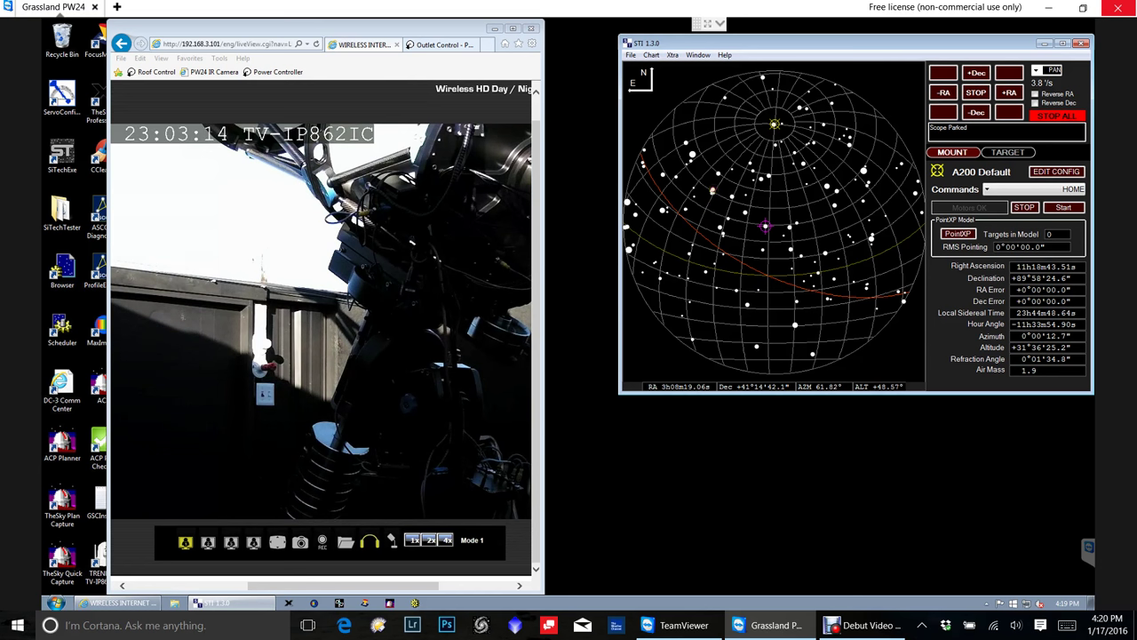
left_click(713, 190)
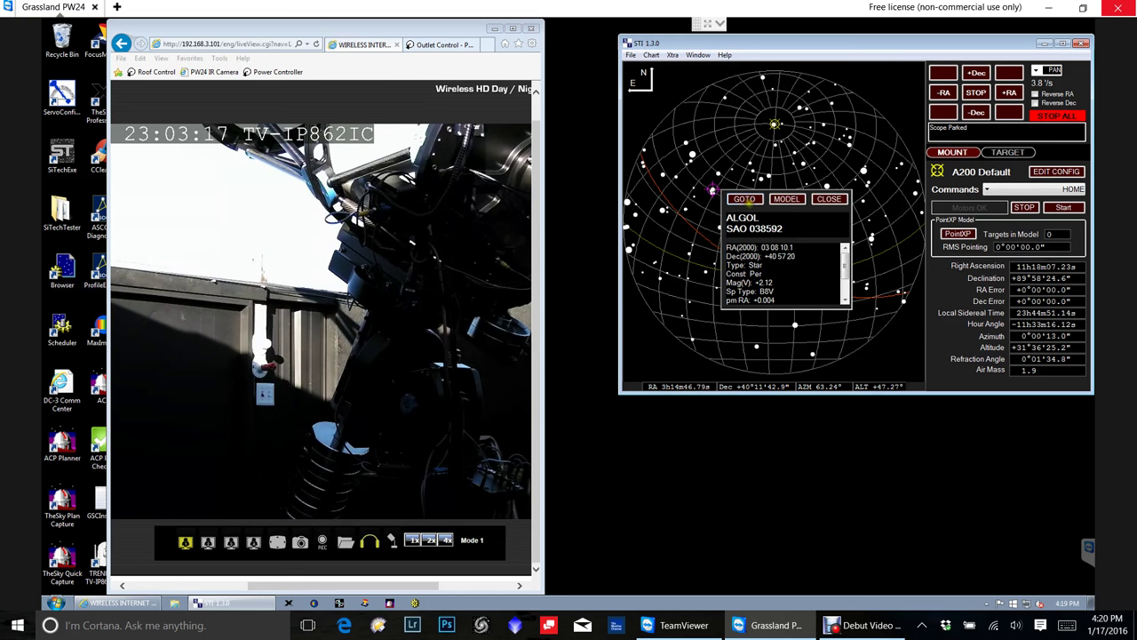
left_click(748, 205)
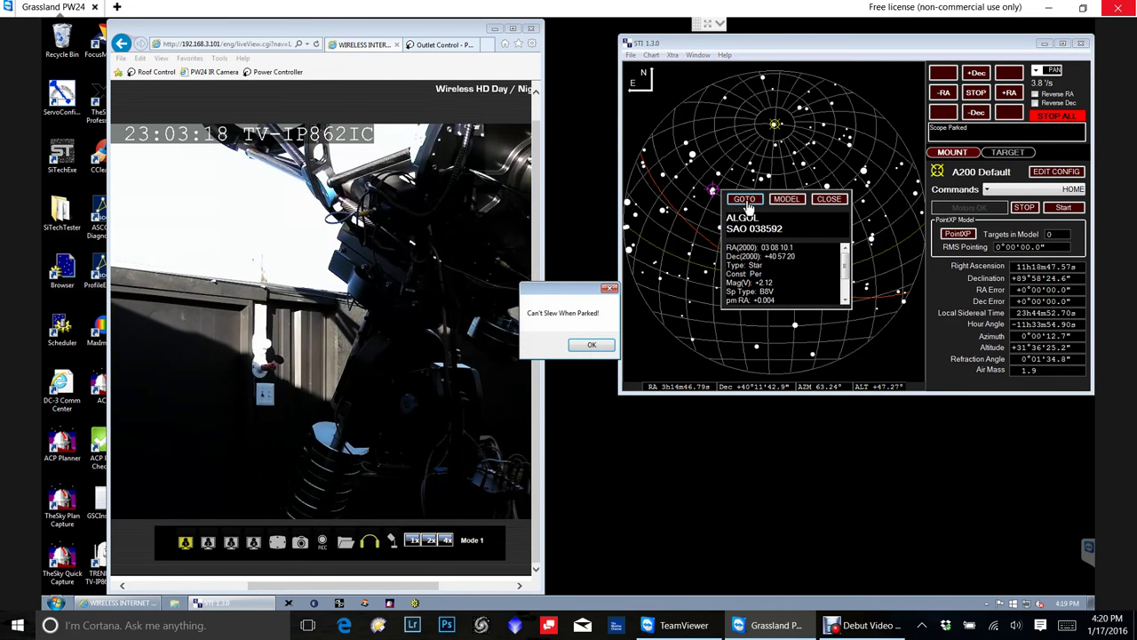
left_click(592, 346)
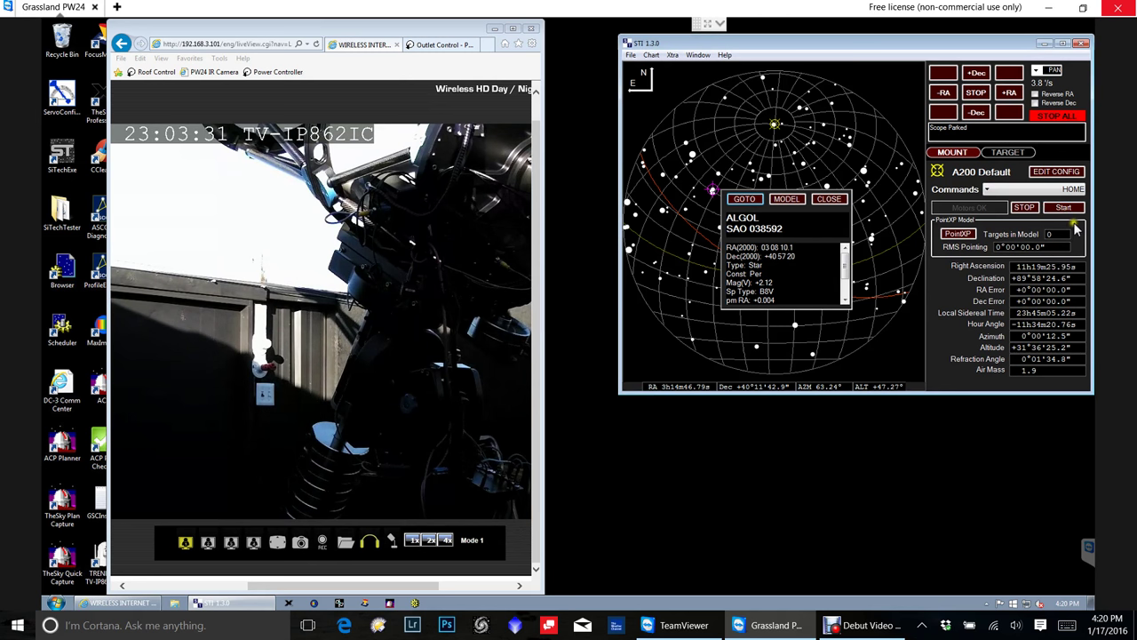
left_click(1064, 209)
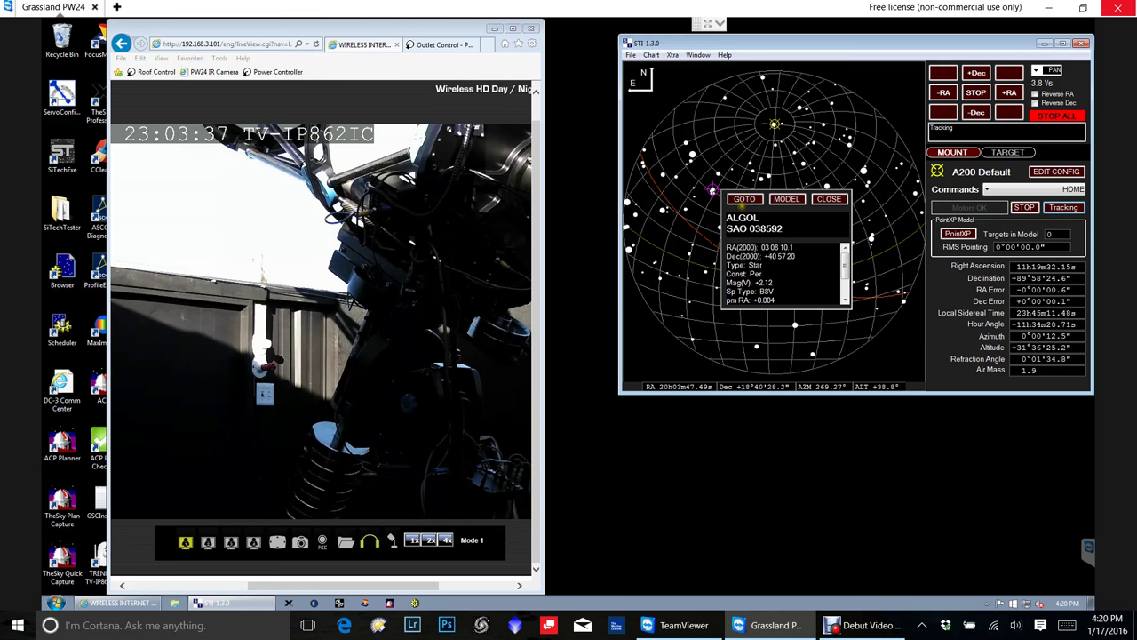
- Slew the mount to ALGOL from its chart popup, reaching about RA 3h09m14s, Dec +41°01'
left_click(745, 200)
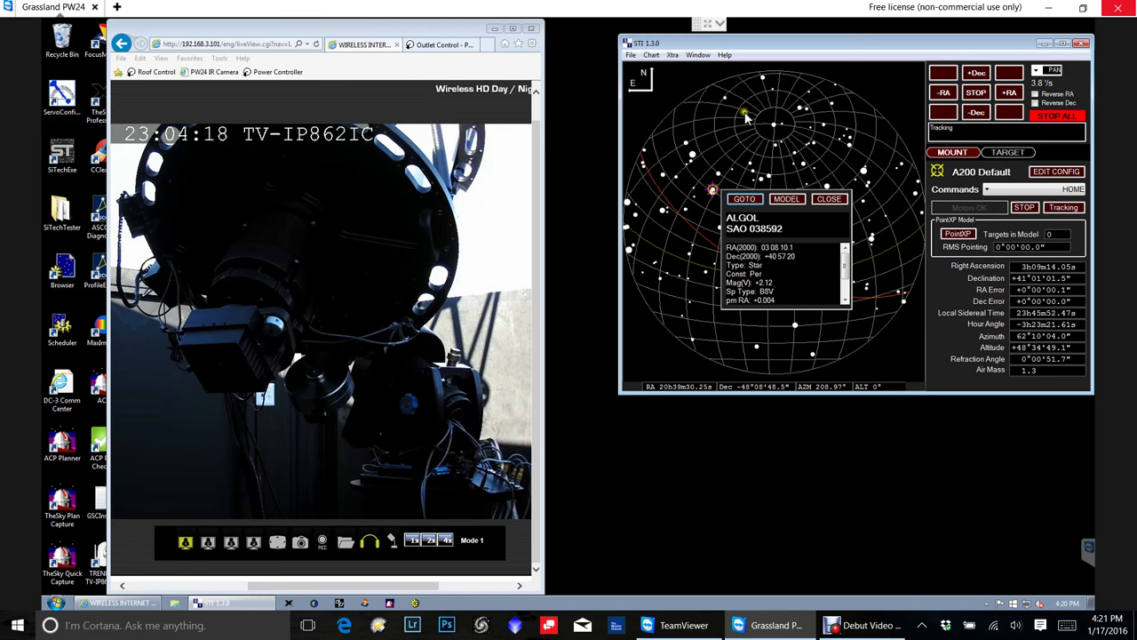
- Close the ALGOL details, check another sky point's RA/Dec and Az/Alt, then close it
left_click(829, 199)
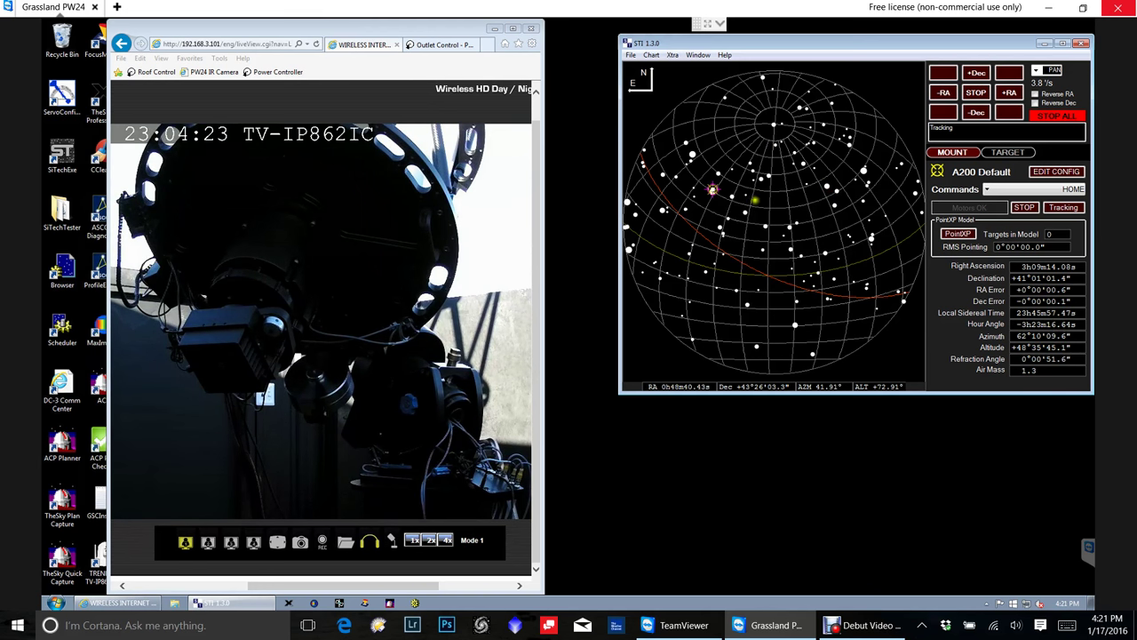
left_click(754, 199)
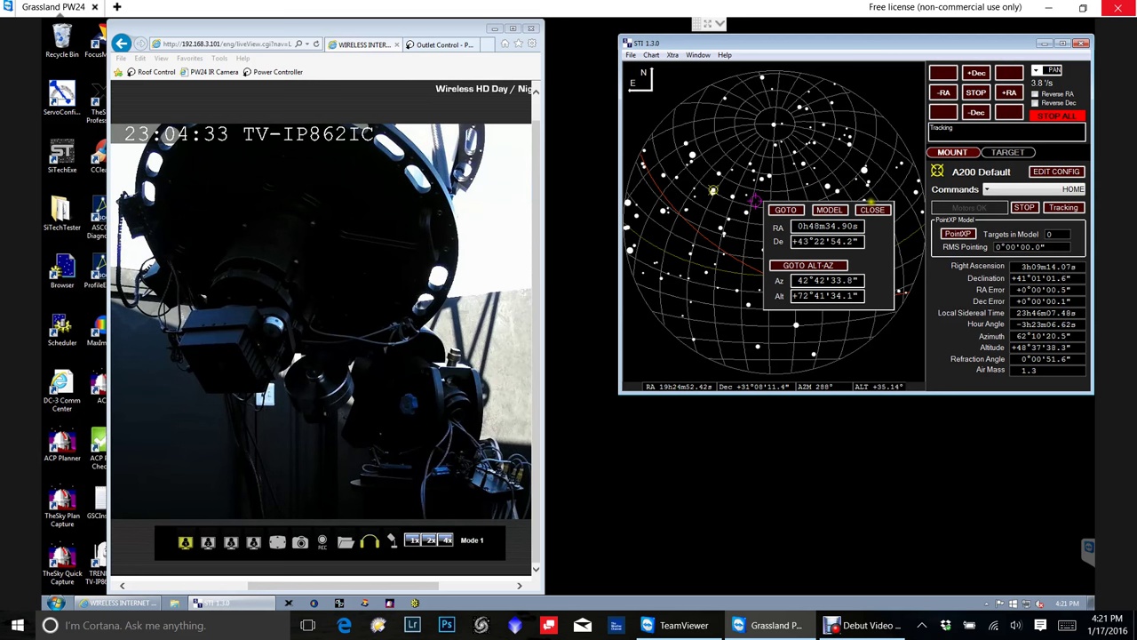
left_click(875, 210)
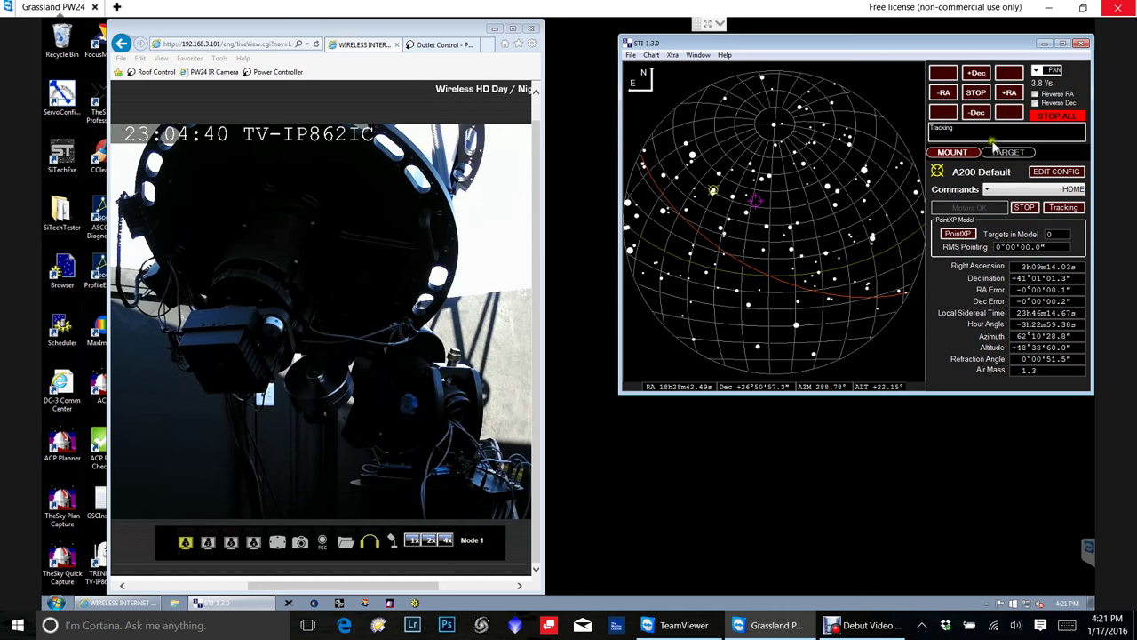
- Set the manual jog rate to SLEW (3°/s) and move the mount in -RA to about 2h39m05s
left_click(1038, 73)
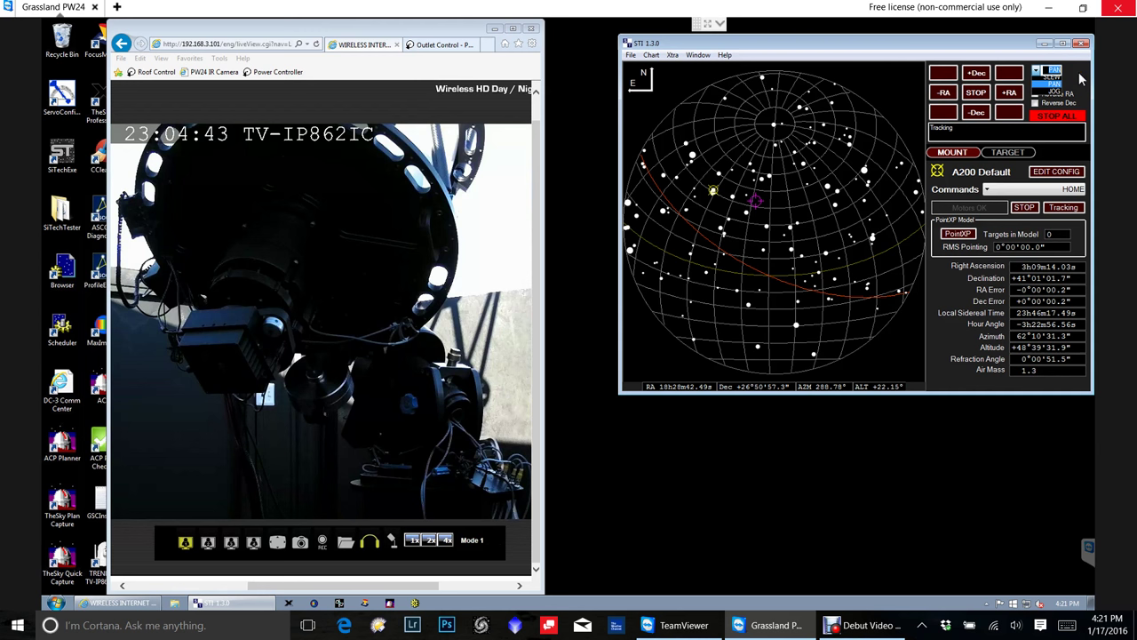
left_click(909, 81)
left_click(818, 46)
left_click(800, 41)
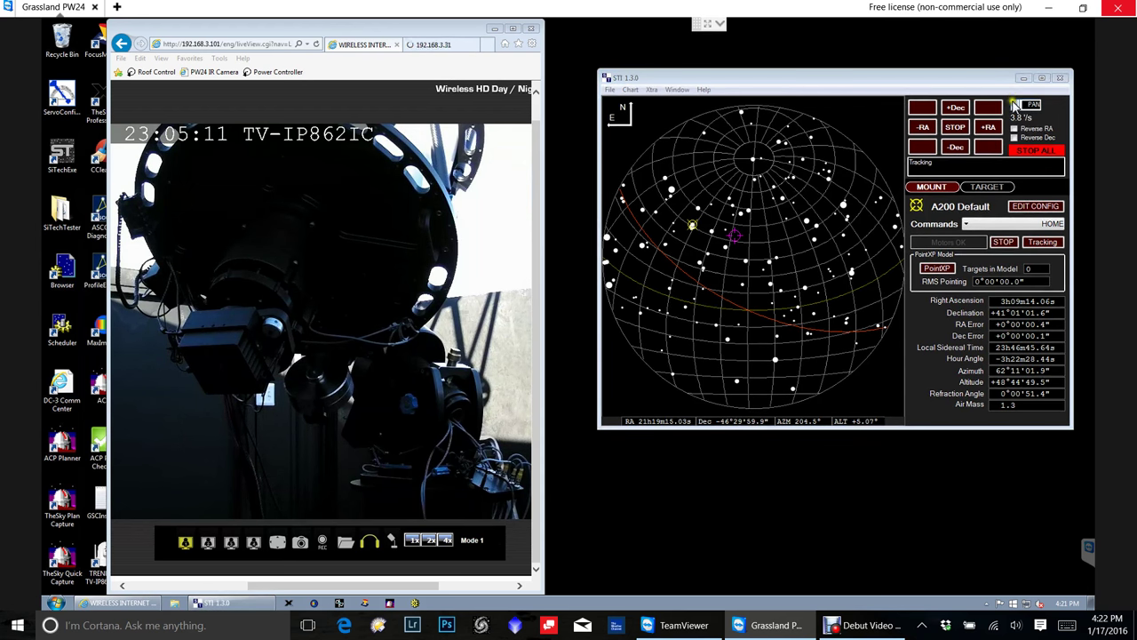
left_click(1016, 107)
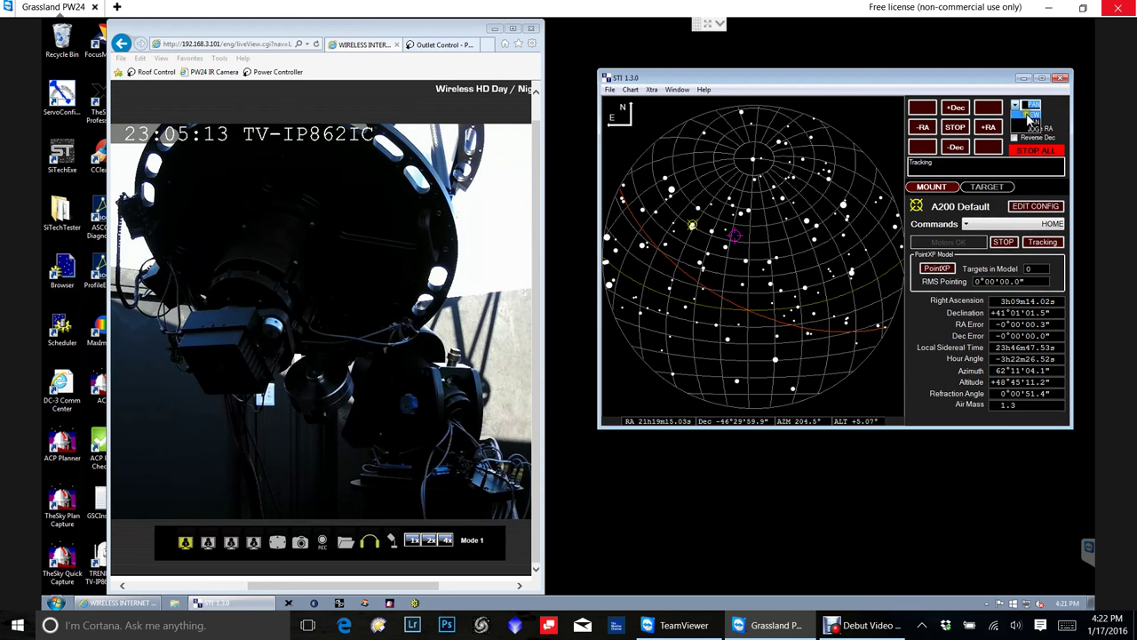
left_click(1028, 115)
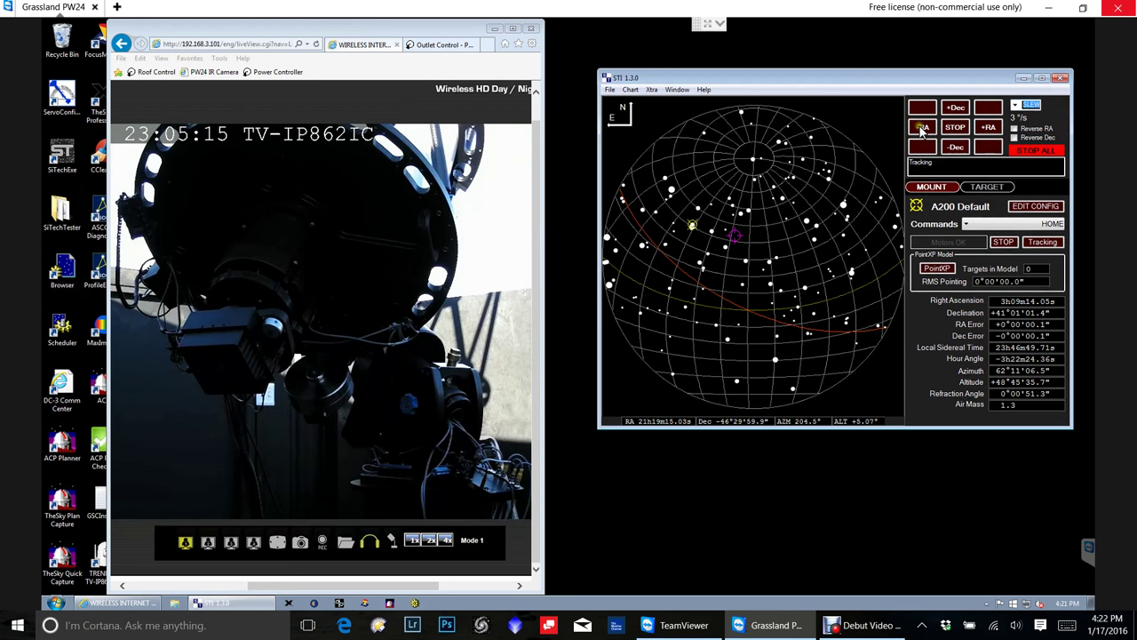
left_click(922, 129)
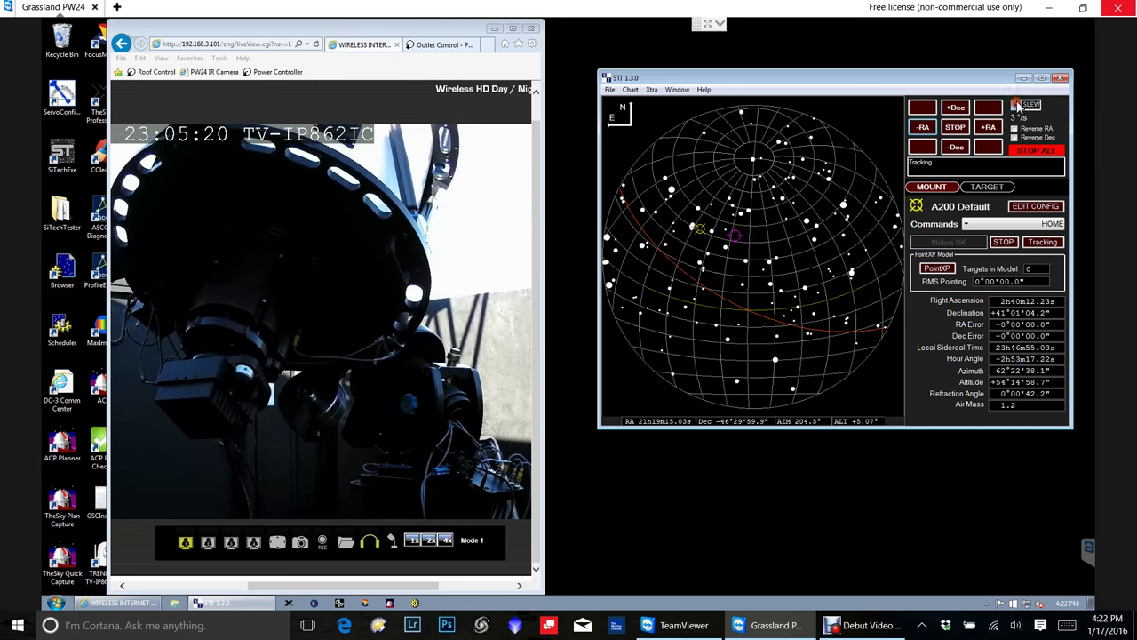
left_click(1020, 106)
left_click(1029, 114)
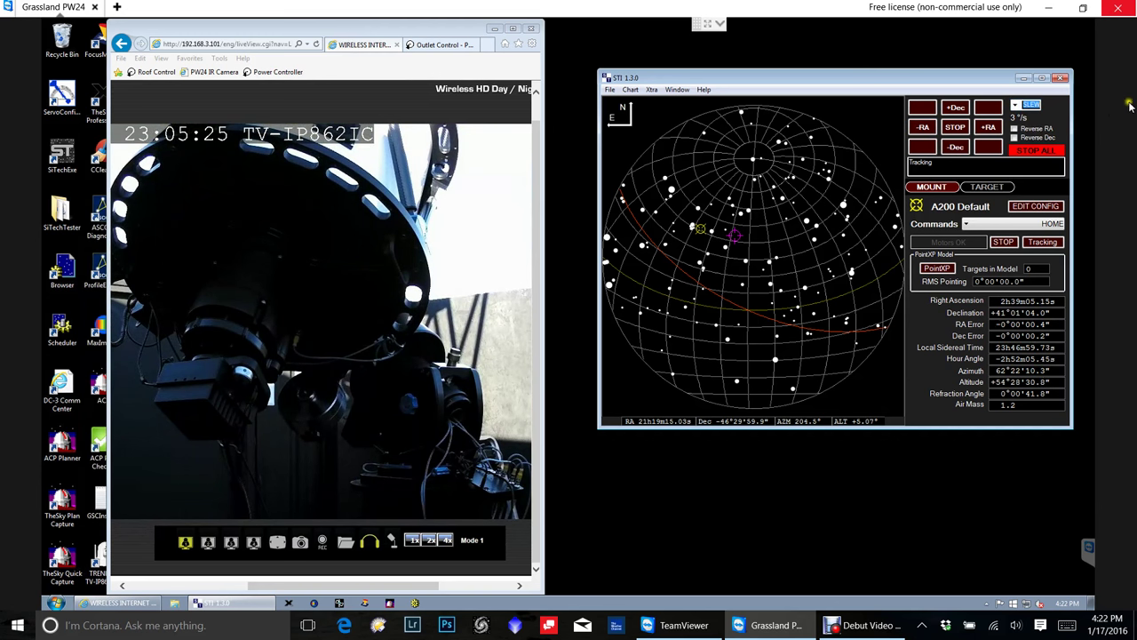
- Choose PARK from the Commands list to slew the mount toward its park position
left_click(969, 227)
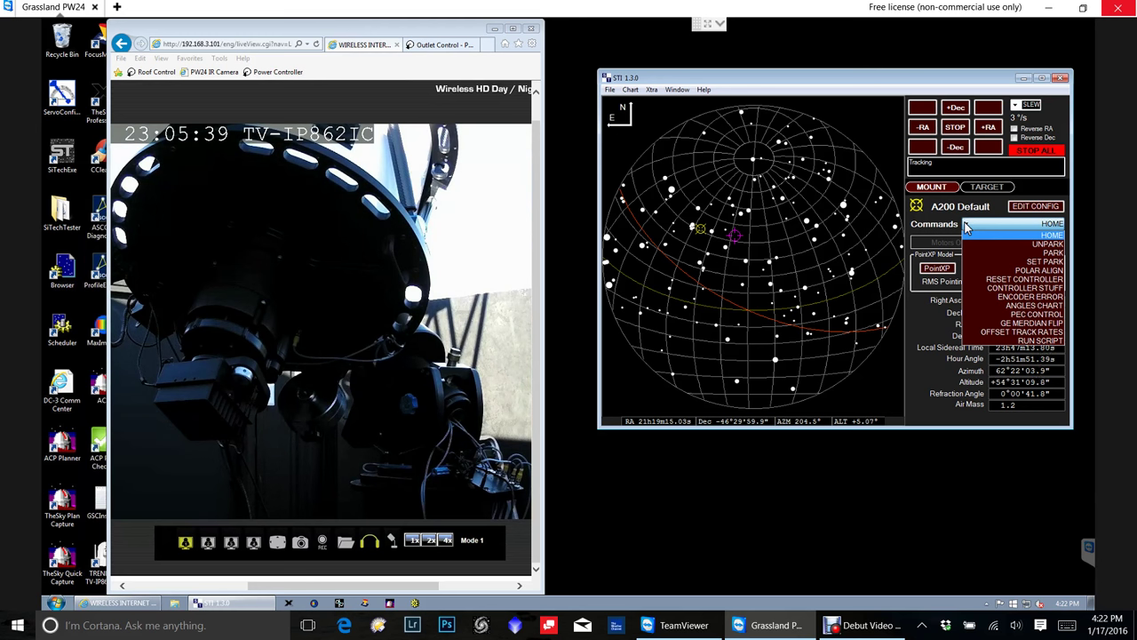
left_click(1053, 254)
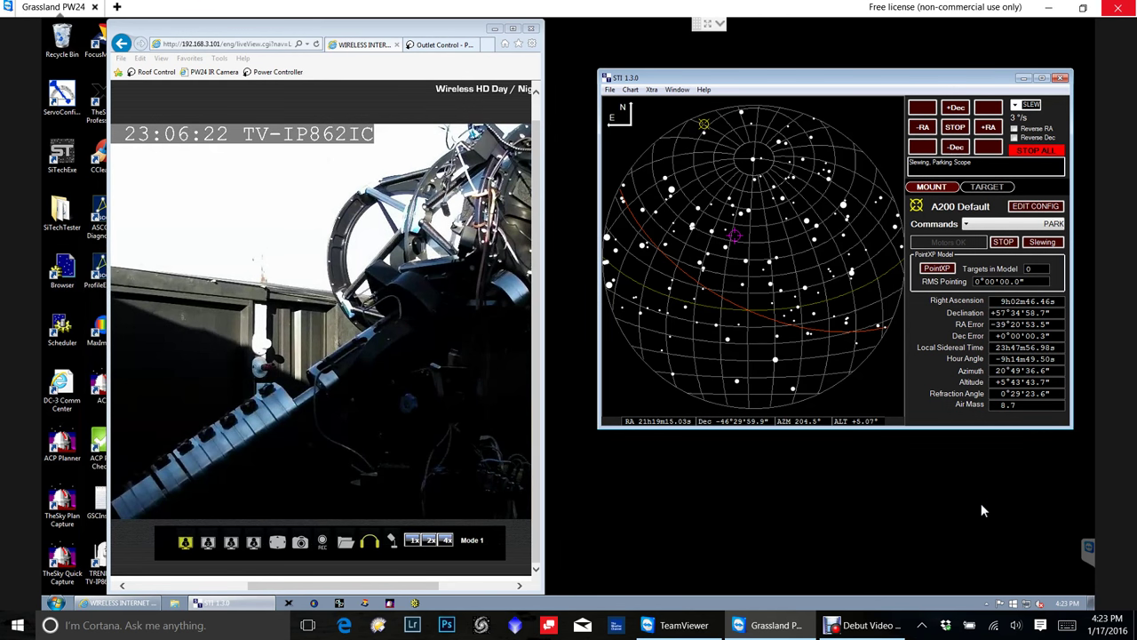
- Wait for the park slew to settle at azimuth 20°49'37", altitude +5°43'44"
left_click(854, 104)
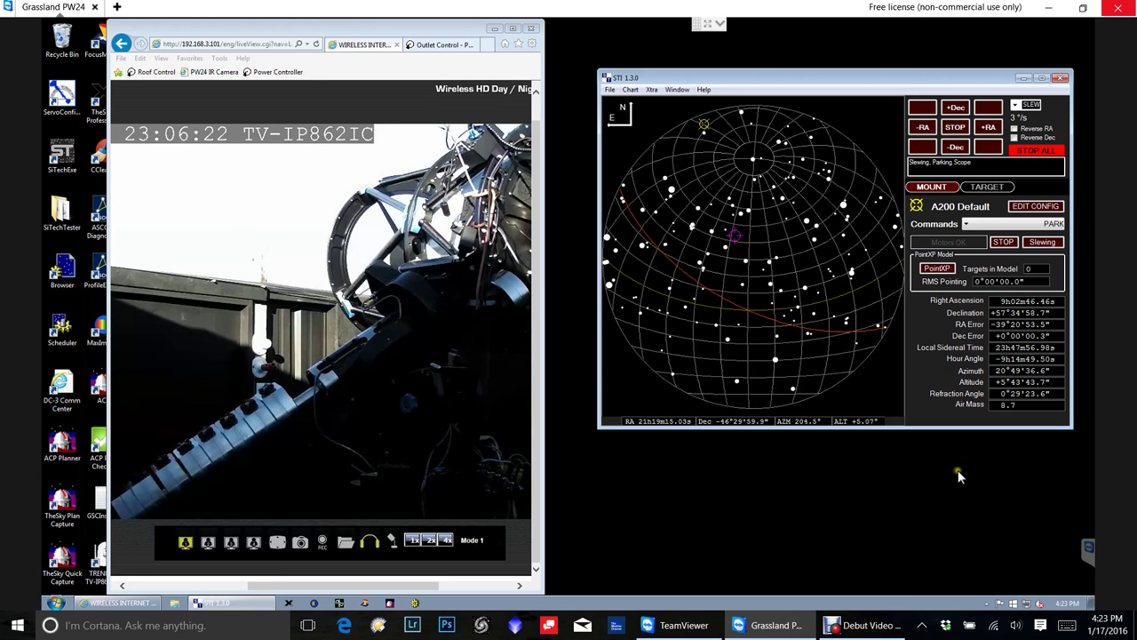